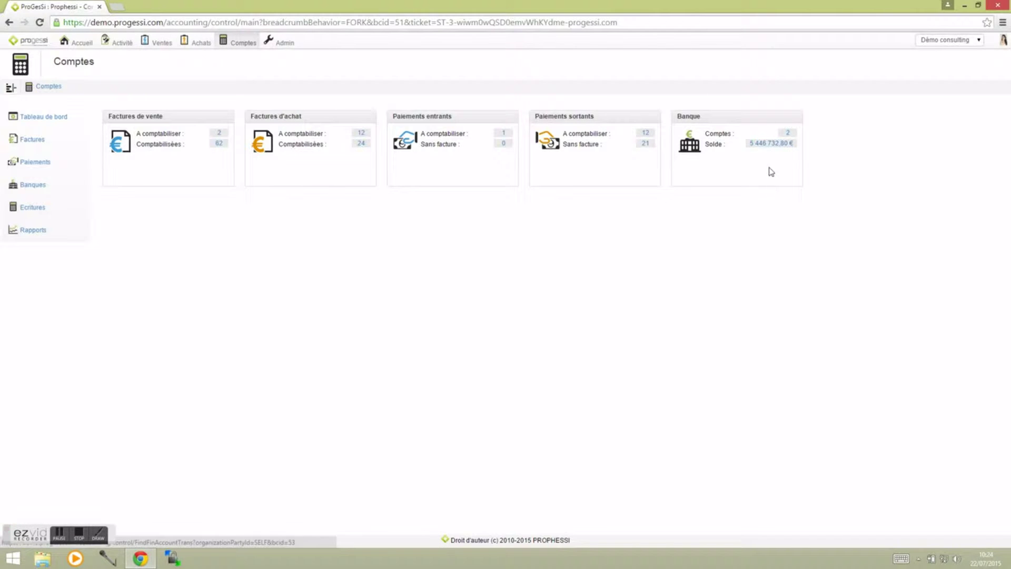
Step: View the sales invoices and the purchase invoices in the accounts module, and return to the Comptes dashboard
left_click(46, 139)
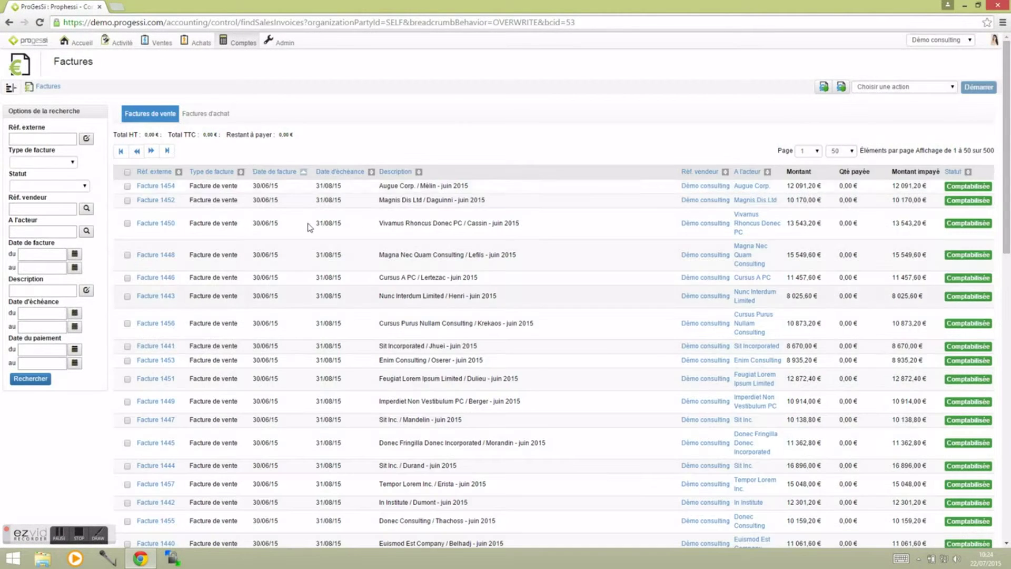
left_click(205, 114)
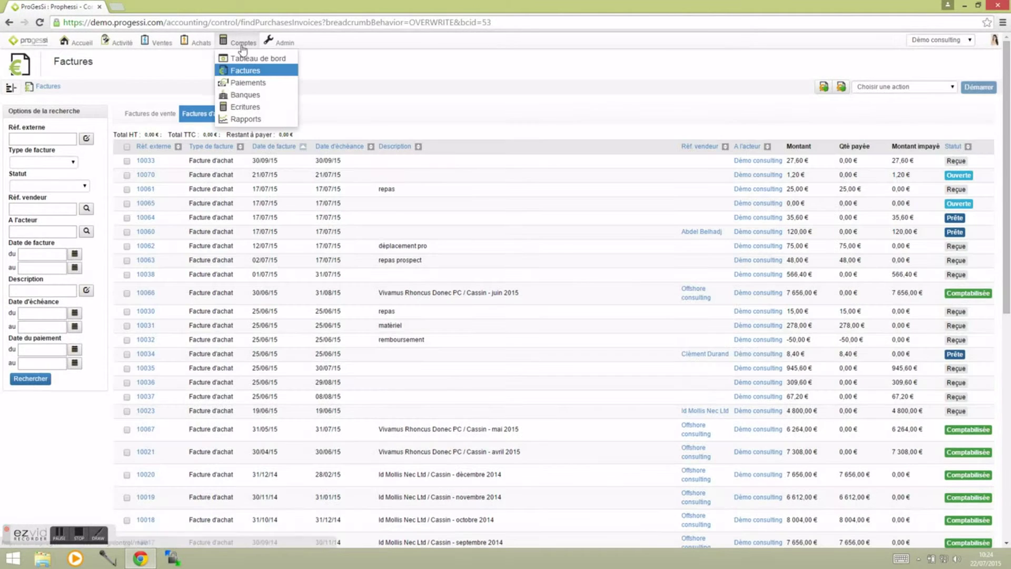
left_click(242, 46)
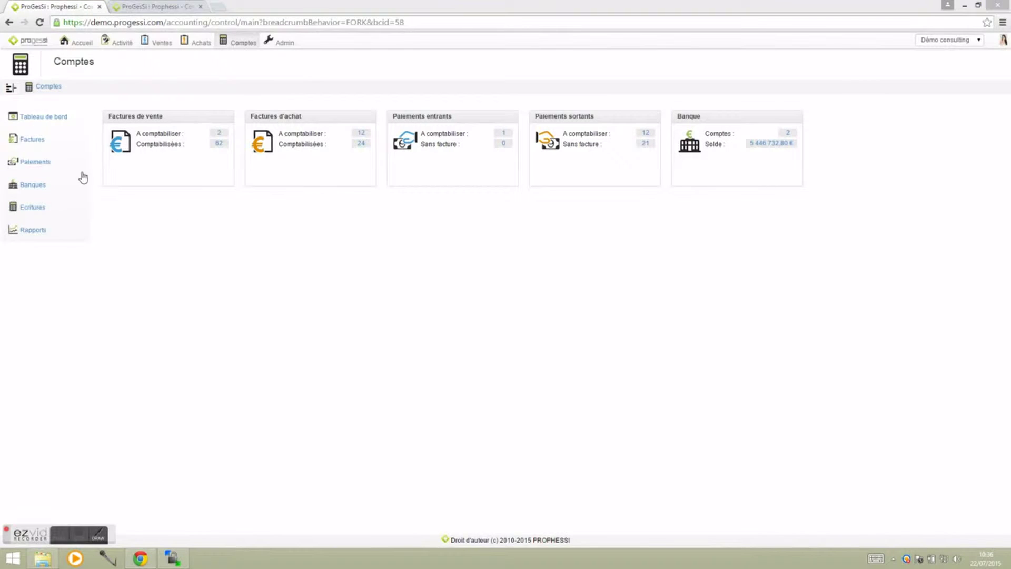
Step: Review the incoming payments with linked invoice 1378 and the outgoing payments, and return to the Comptes dashboard
left_click(53, 163)
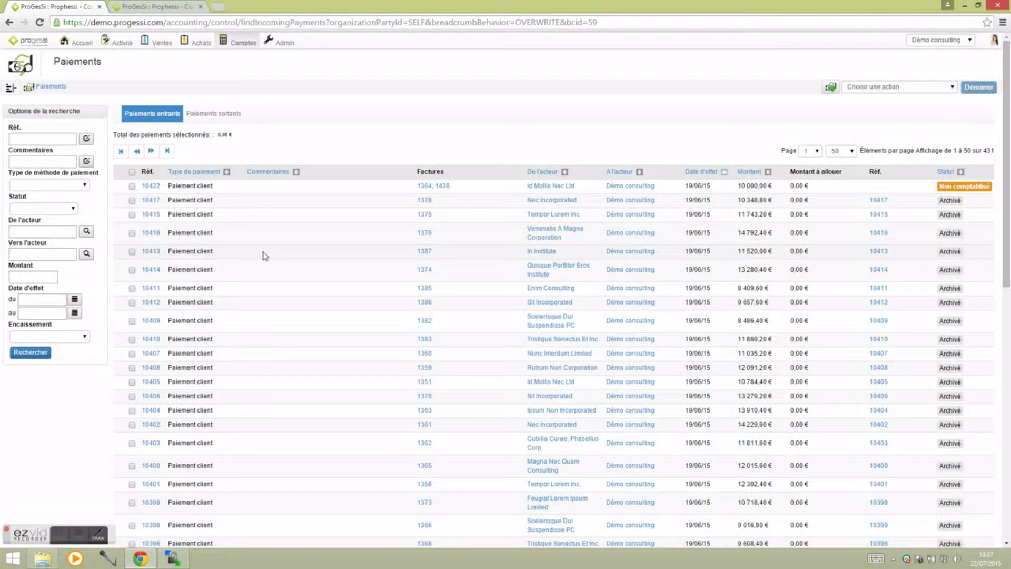
left_click(423, 200)
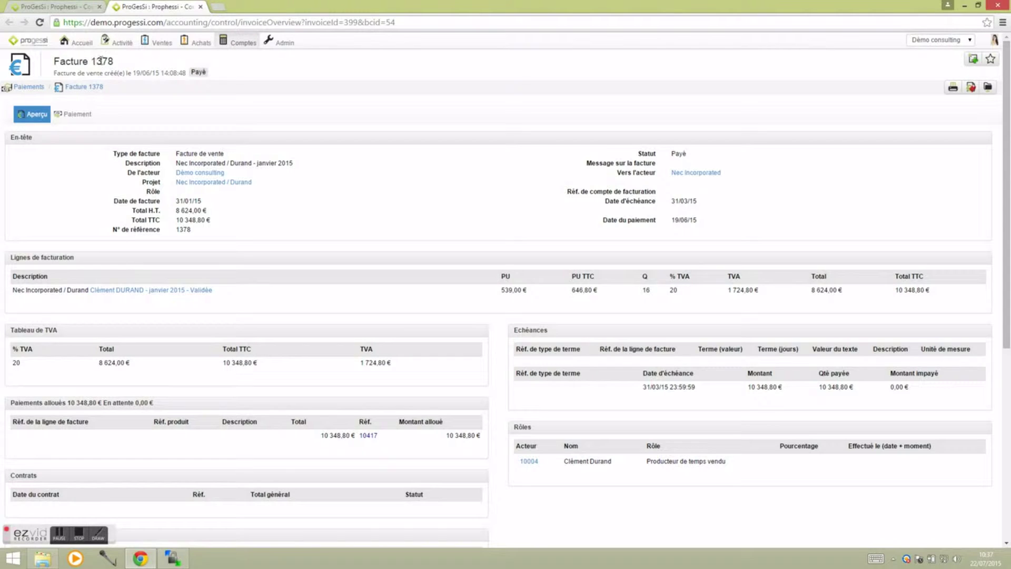
key("ctrl+Tab")
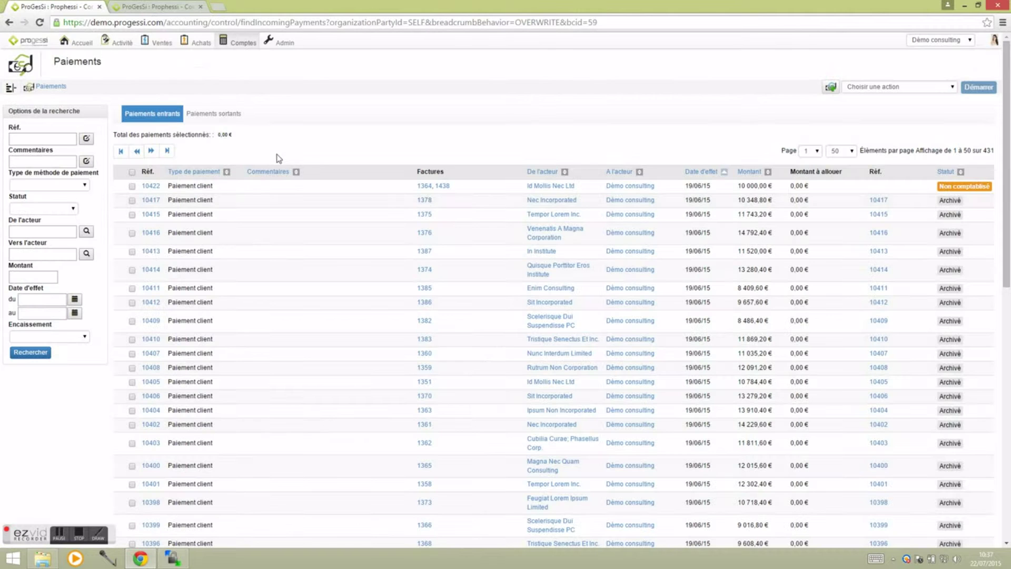
left_click(227, 117)
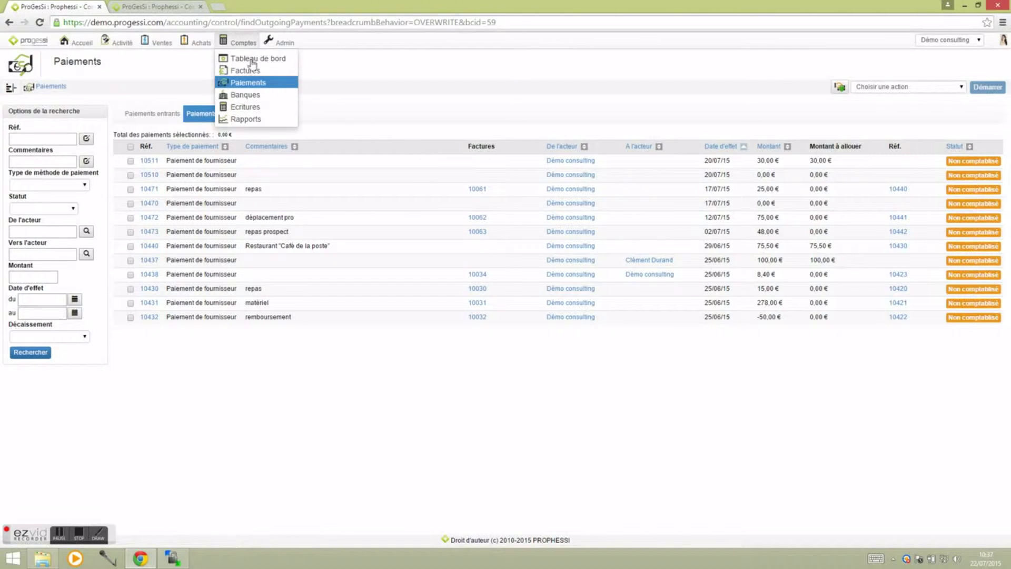
left_click(257, 58)
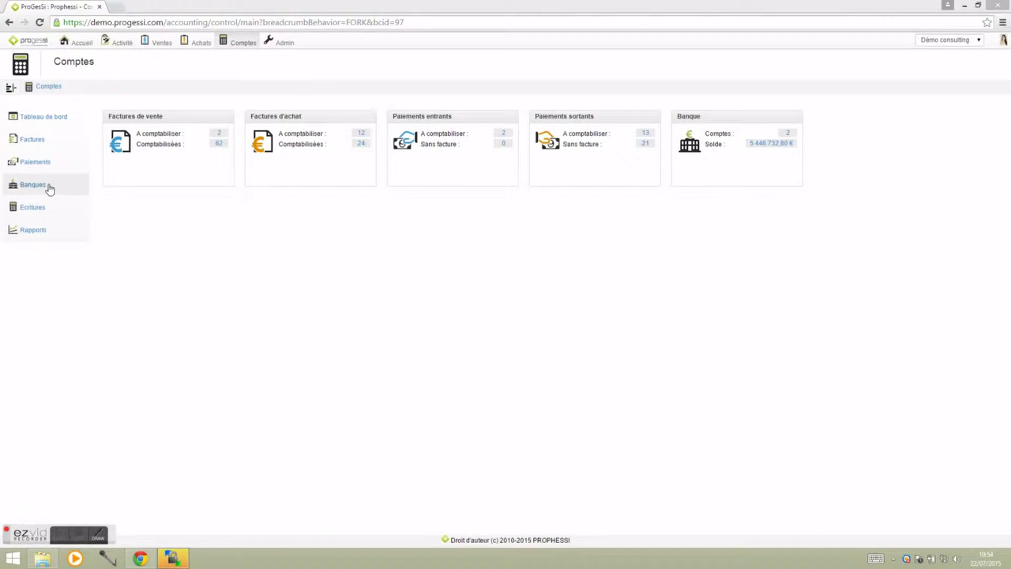
Step: Open the bank section and look through the transactions of Compte Bancaire 1
left_click(47, 186)
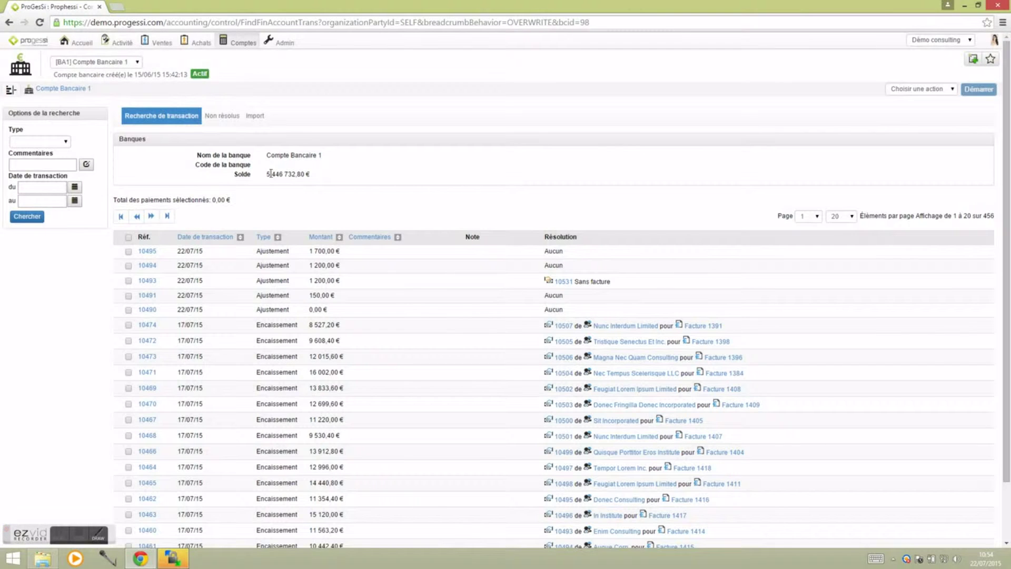
scroll(361, 266, "down", 3)
scroll(358, 267, "up", 3)
Step: View the unresolved transactions and the statement import page of Compte Bancaire 1, and return to the Comptes dashboard
left_click(227, 120)
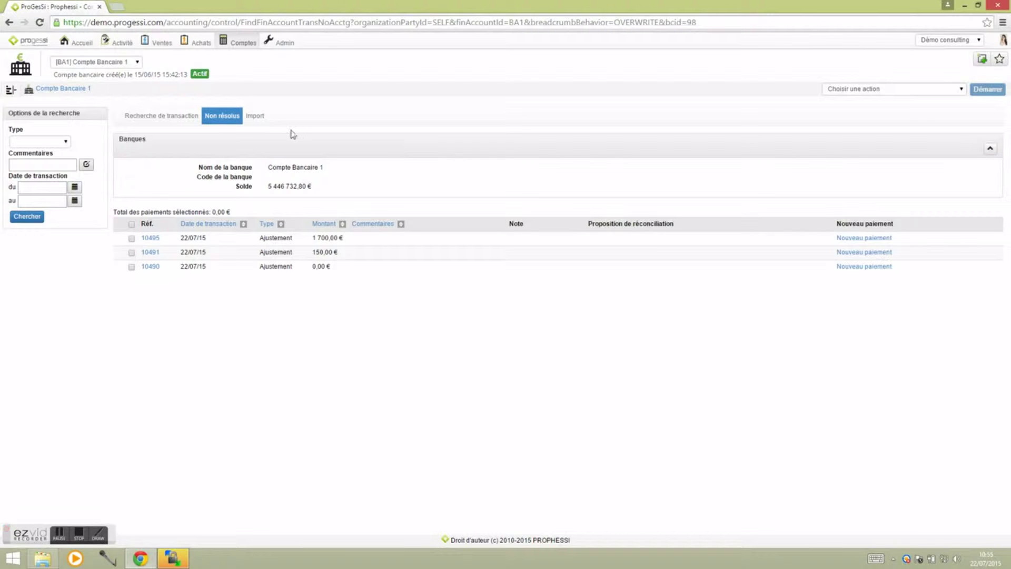
left_click(259, 121)
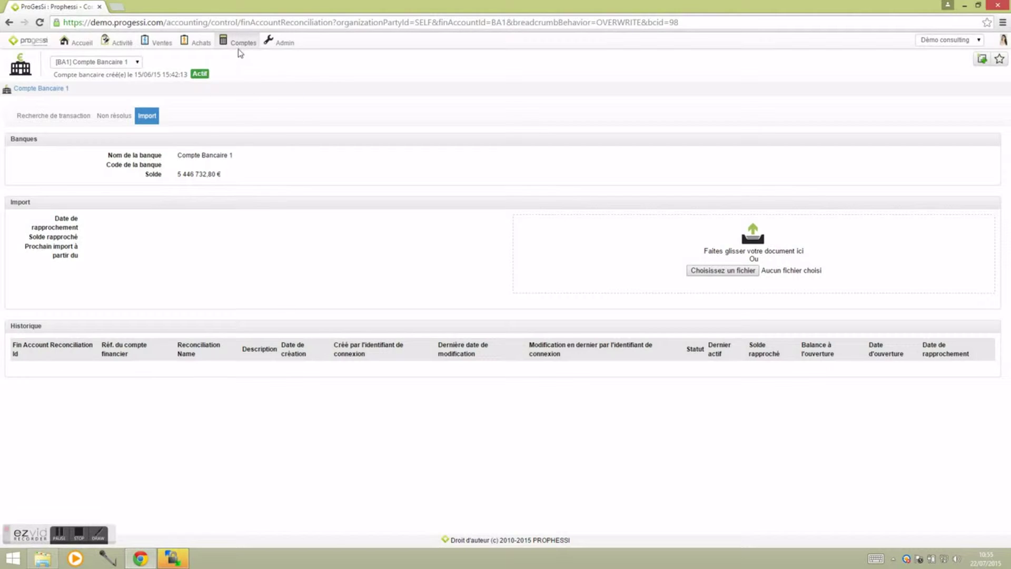
left_click(251, 60)
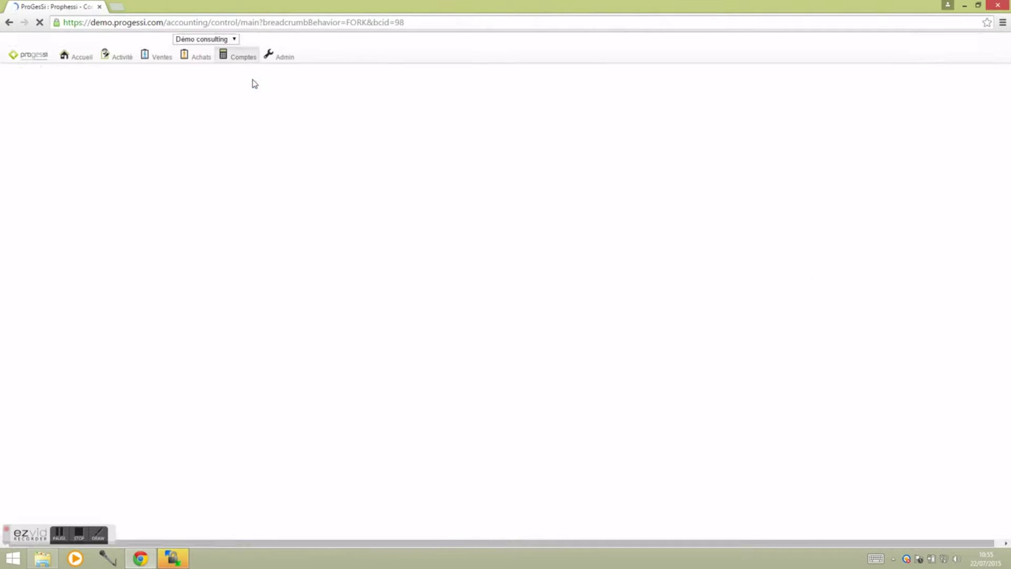
Step: Open the list of accounting entries (Ecritures), view the PDF of entry 11379 and close it
left_click(37, 206)
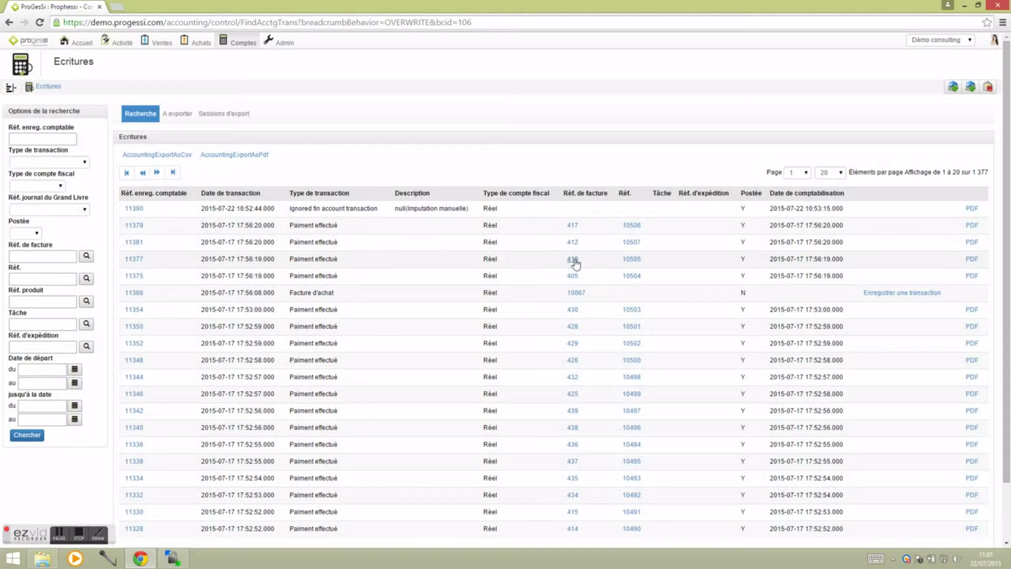
left_click(971, 225)
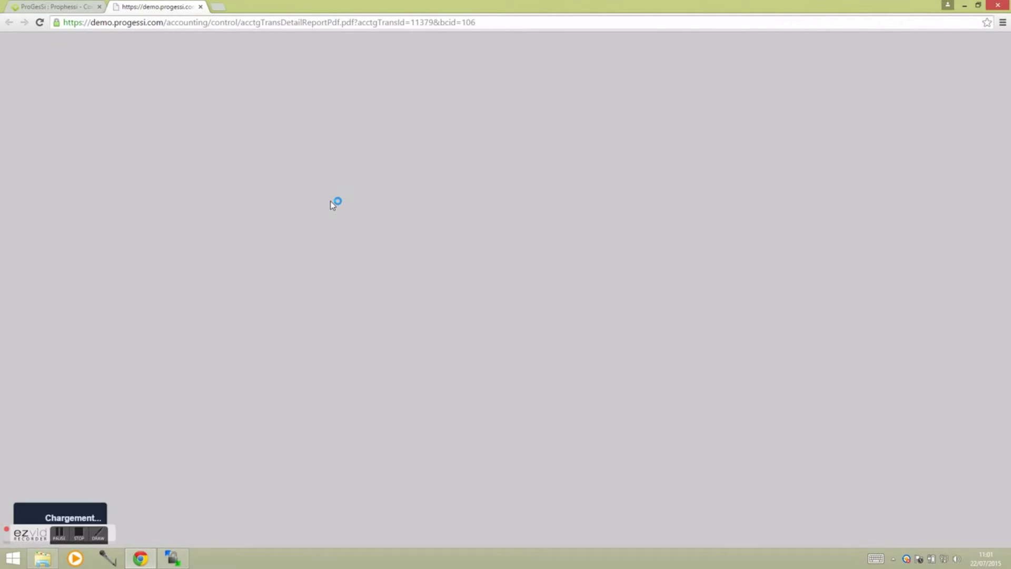
left_click(200, 7)
Step: View the accounting entries to export and the export sessions, and return to the Comptes dashboard
left_click(184, 117)
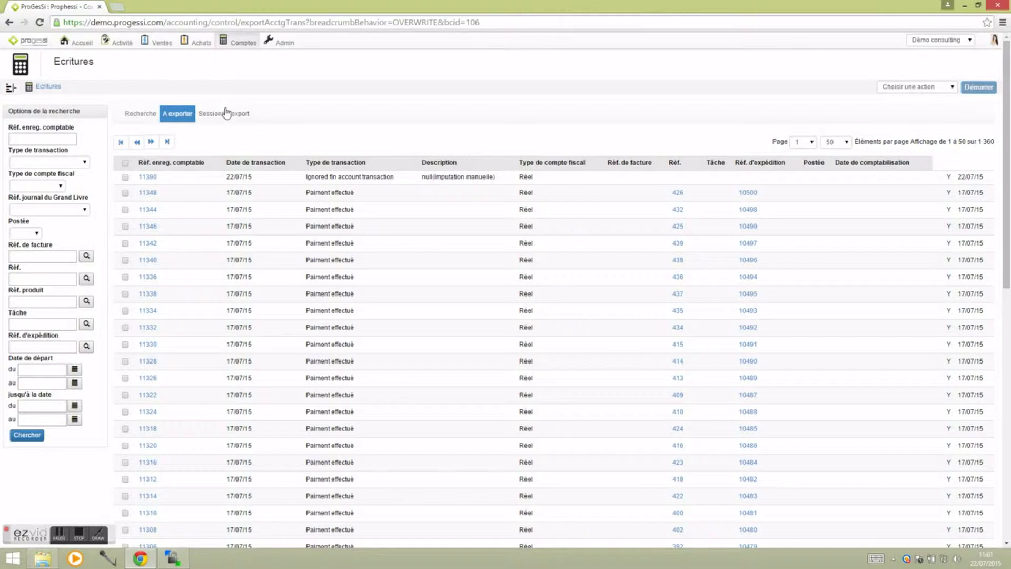
left_click(226, 114)
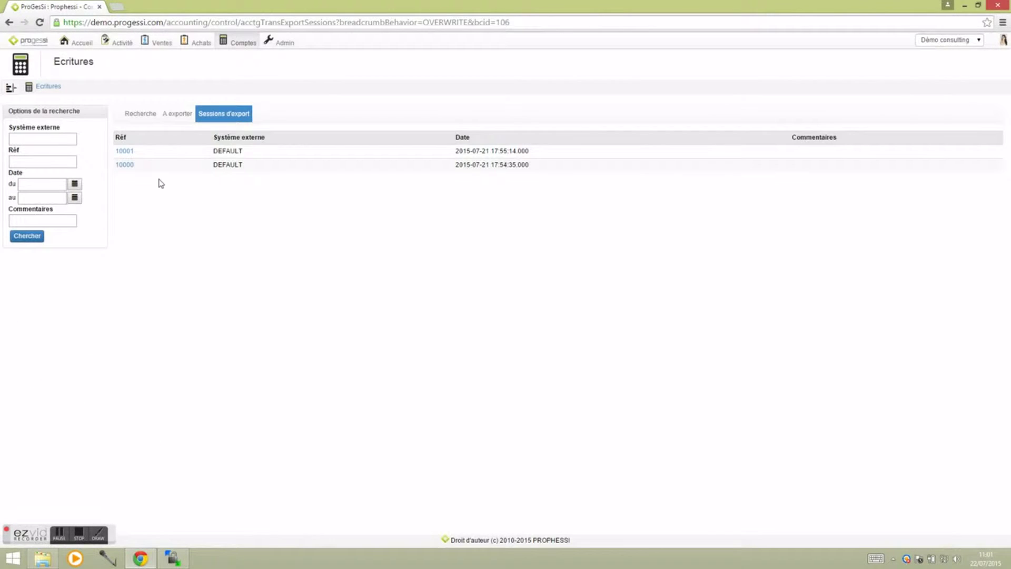
left_click(242, 45)
Step: Examine the accounting reports (Rapports), from revenue and charges by item through top clients and suppliers to the VAT tables
left_click(46, 230)
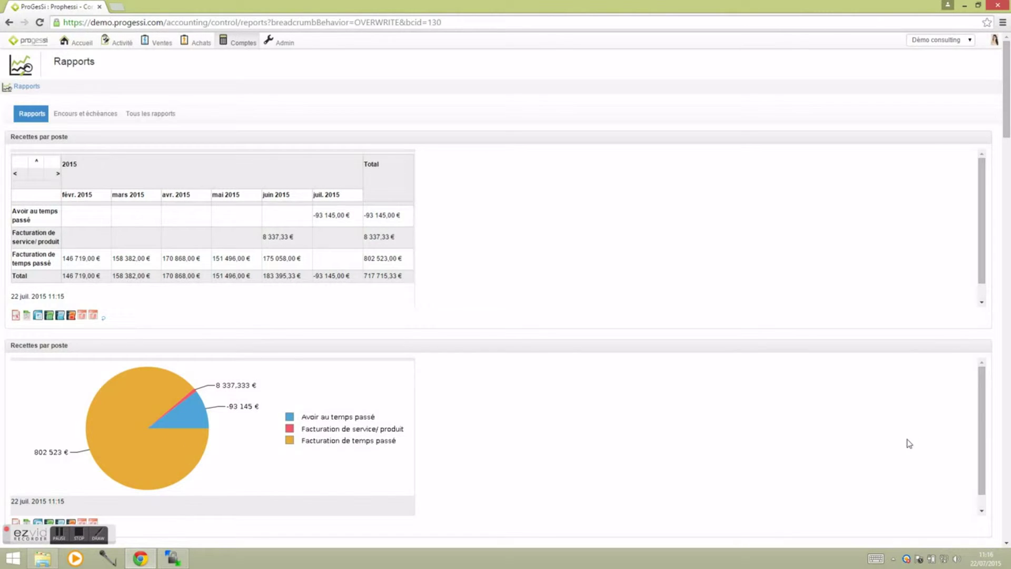
scroll(994, 373, "down", 9)
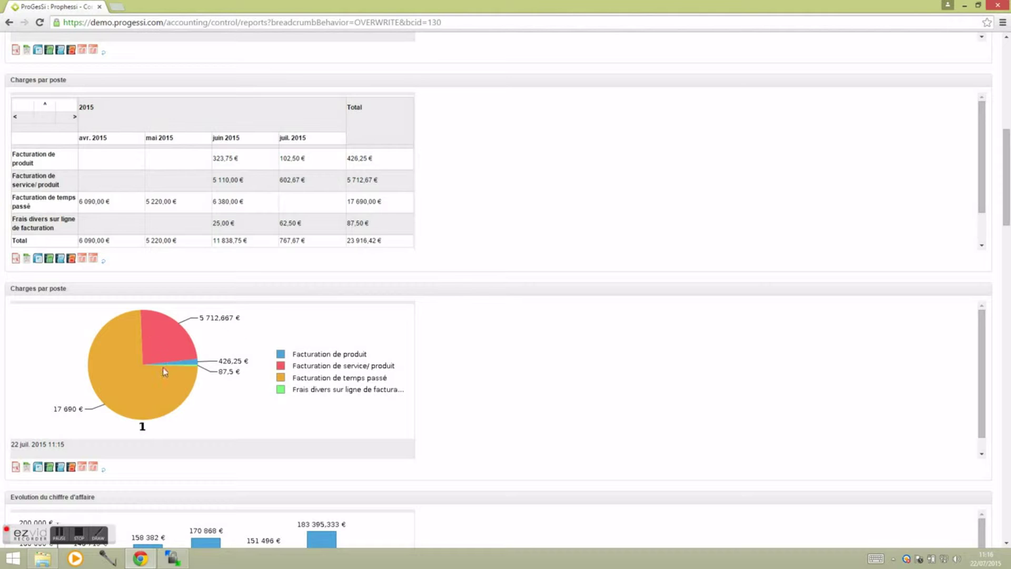
scroll(1001, 376, "down", 7)
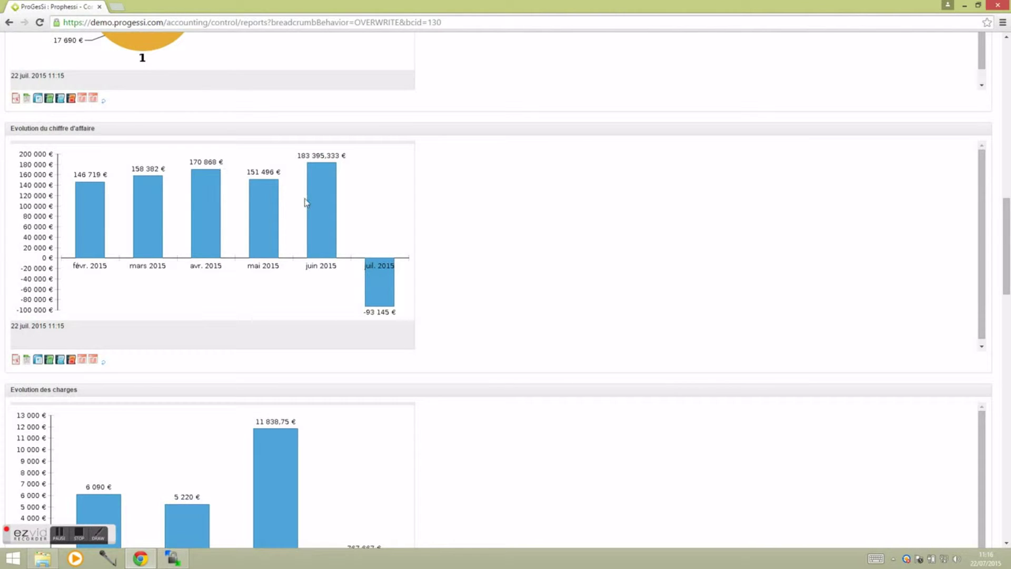
scroll(998, 401, "down", 5)
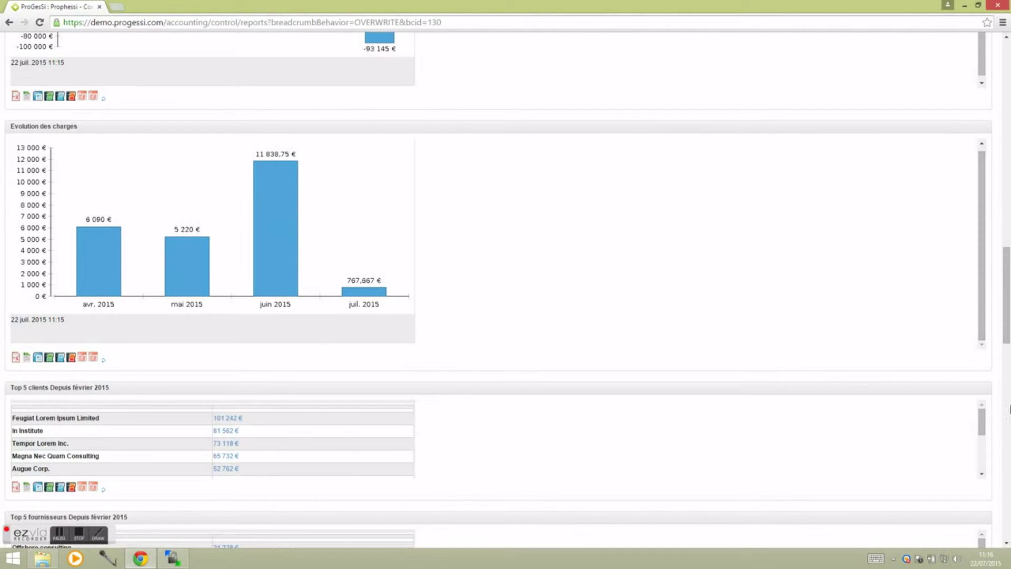
scroll(998, 413, "down", 3)
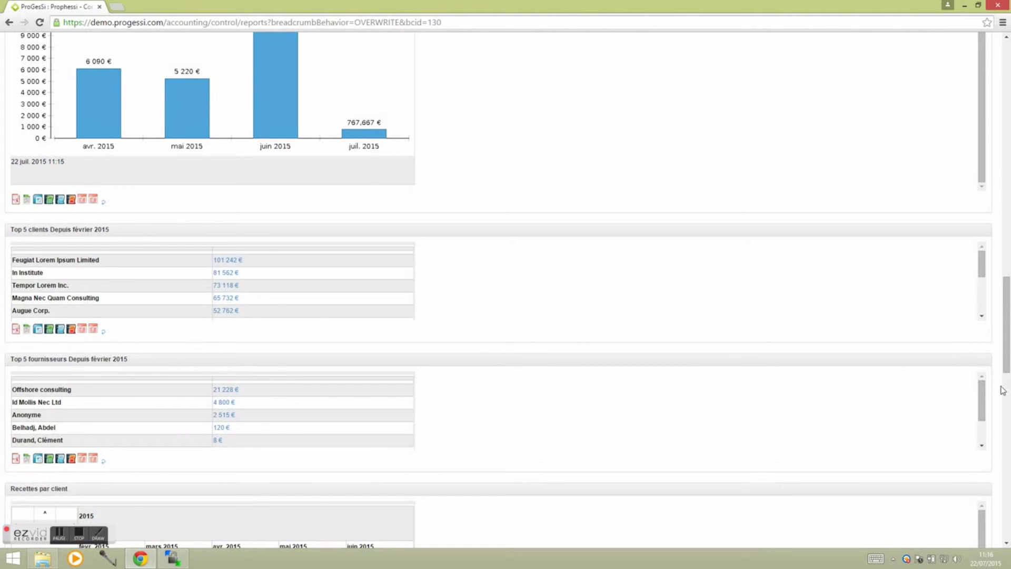
scroll(1002, 391, "down", 6)
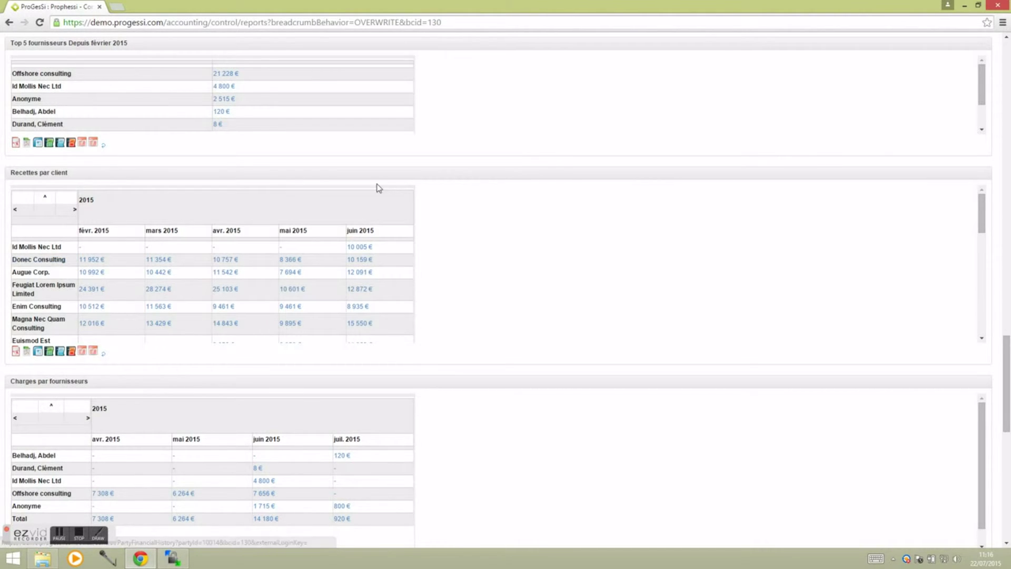
scroll(988, 331, "down", 4)
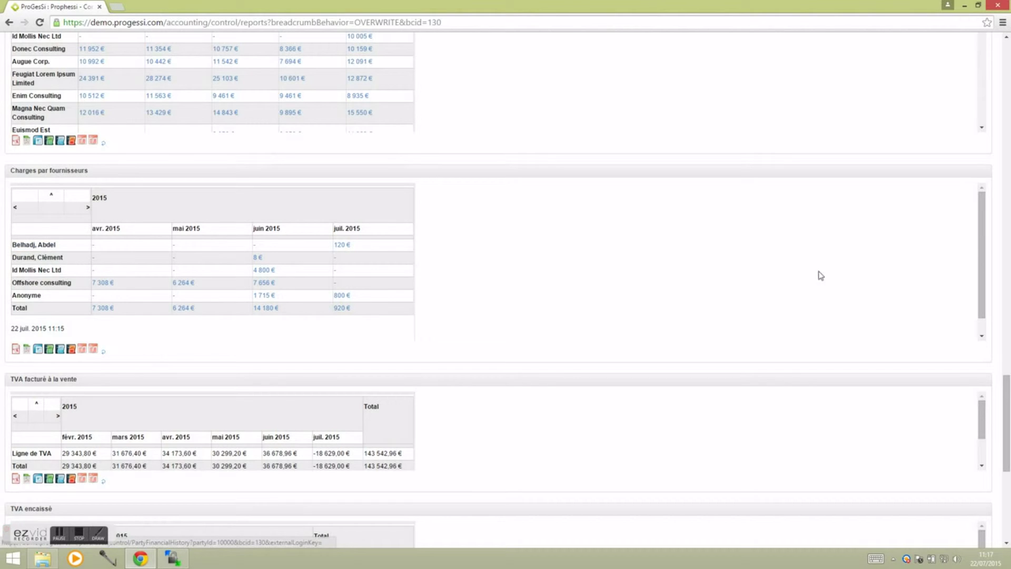
scroll(998, 342, "down", 3)
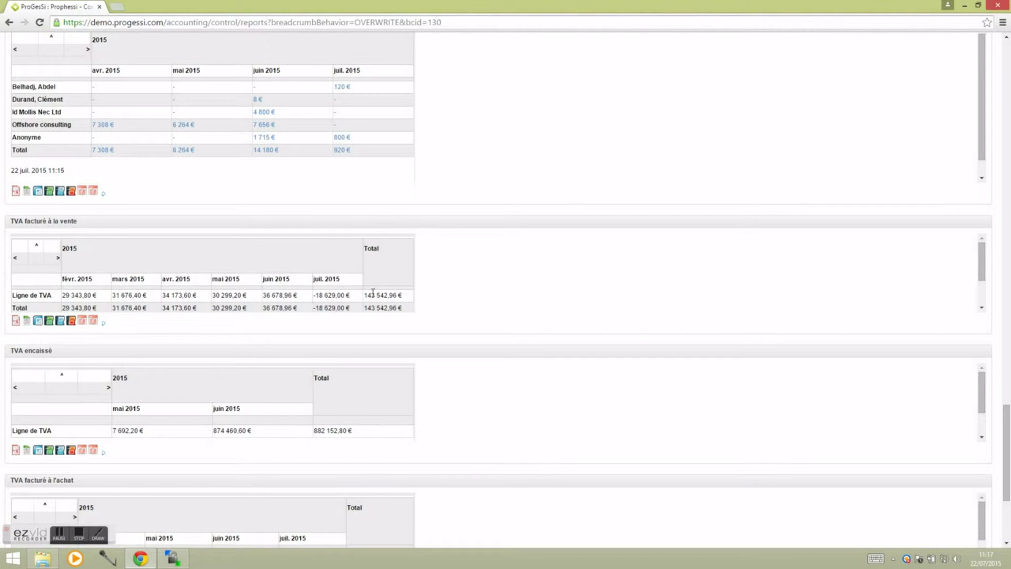
scroll(995, 371, "down", 4)
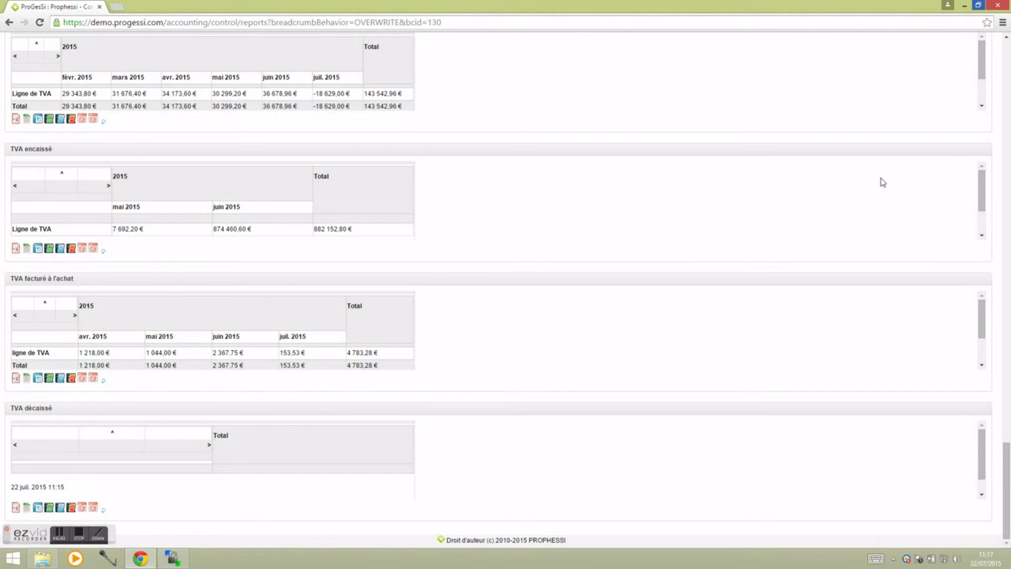
scroll(996, 141, "up", 20)
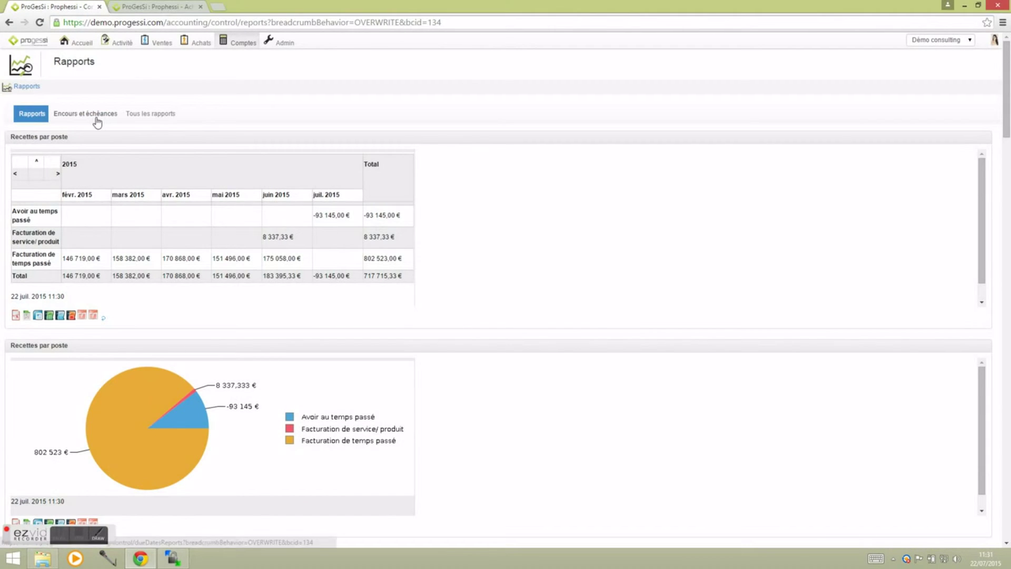
Step: Open the Encours et échéances reports, view the outgoing invoices due in July 2015 from the cash-flow forecast, and close that list
left_click(98, 120)
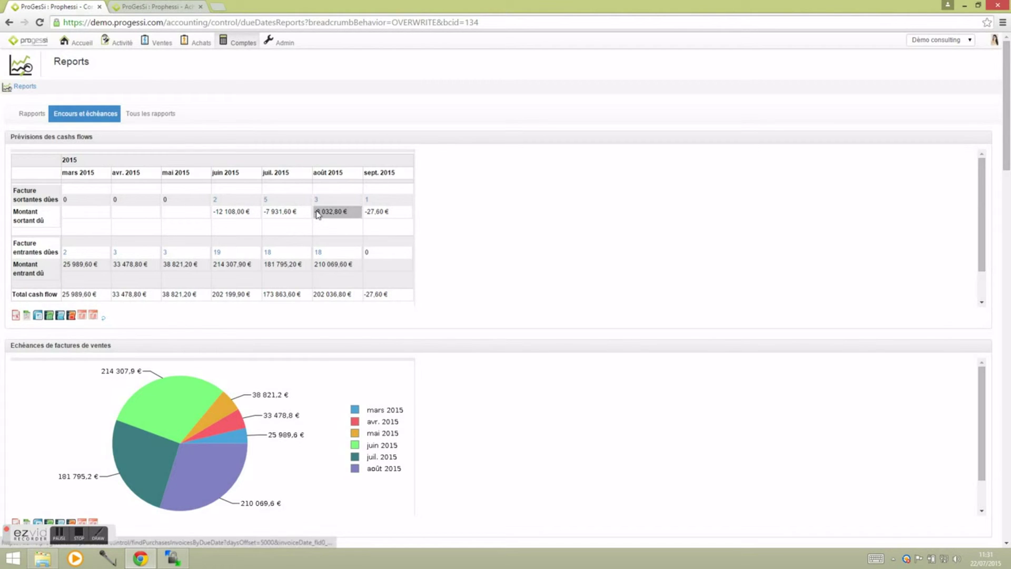
left_click(267, 202)
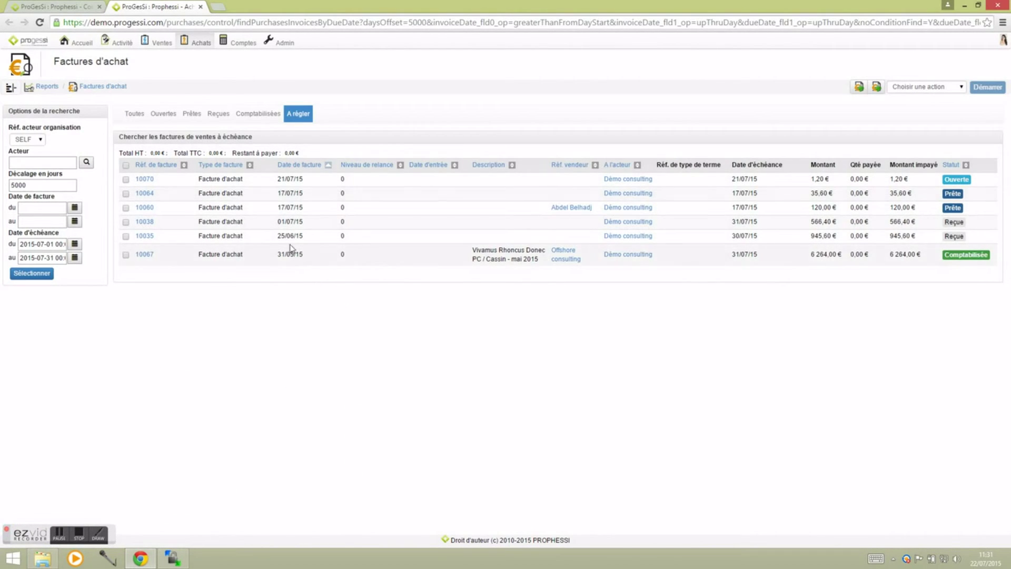
left_click(201, 7)
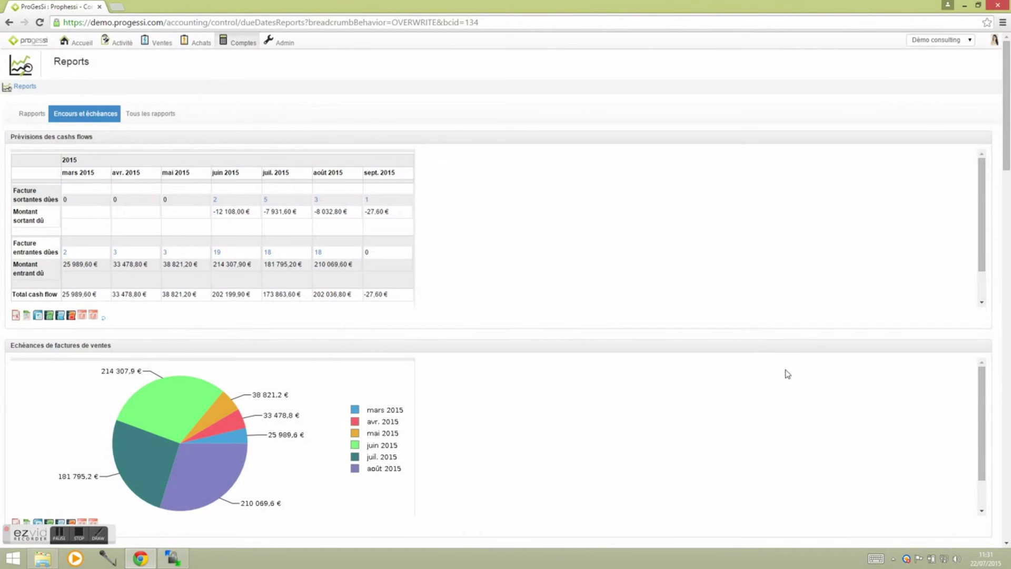
Step: Examine the invoice due dates, client and supplier accounts and average payment delays, and return to the Comptes dashboard
scroll(992, 396, "down", 4)
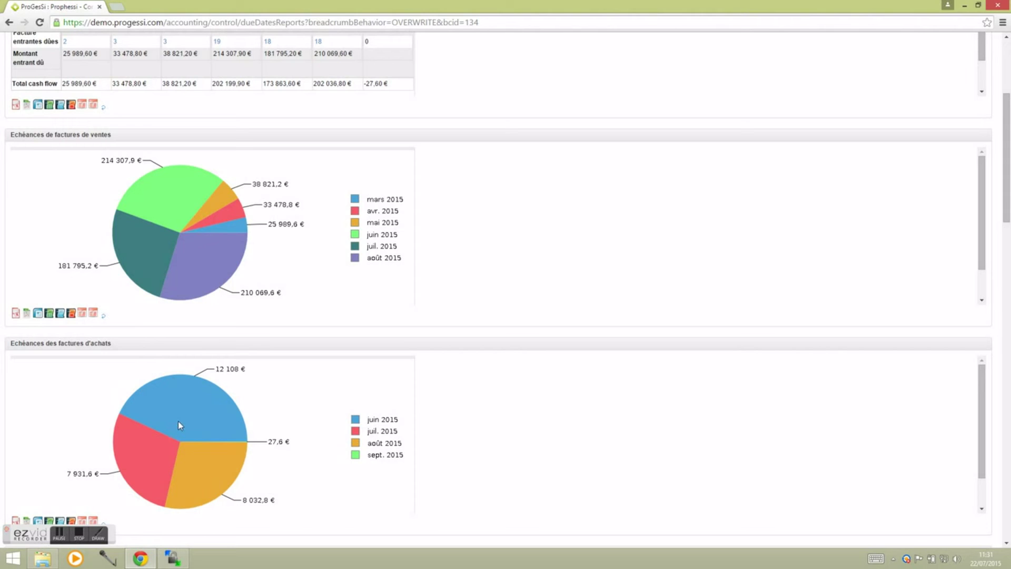
scroll(1007, 389, "down", 8)
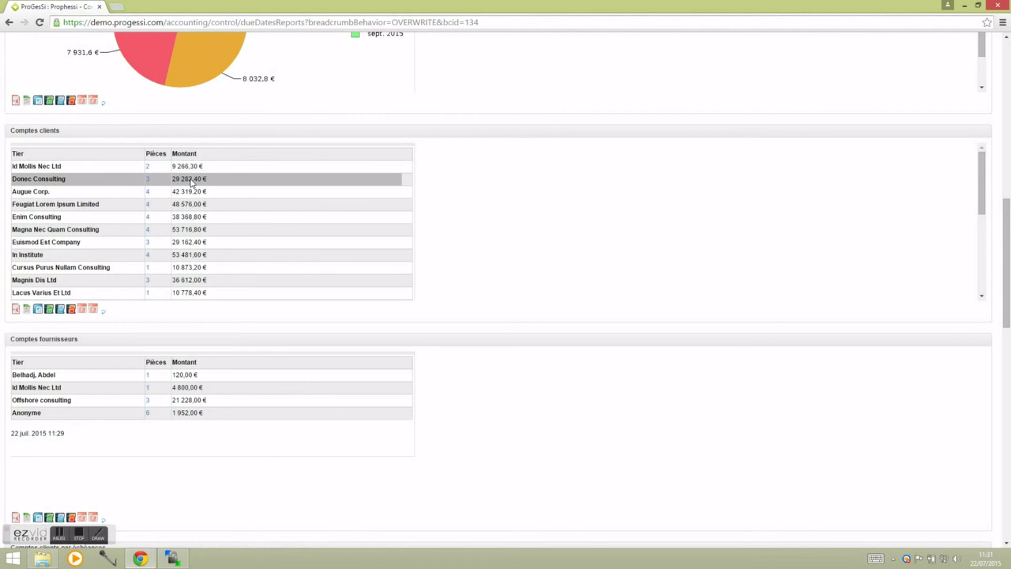
scroll(995, 358, "down", 3)
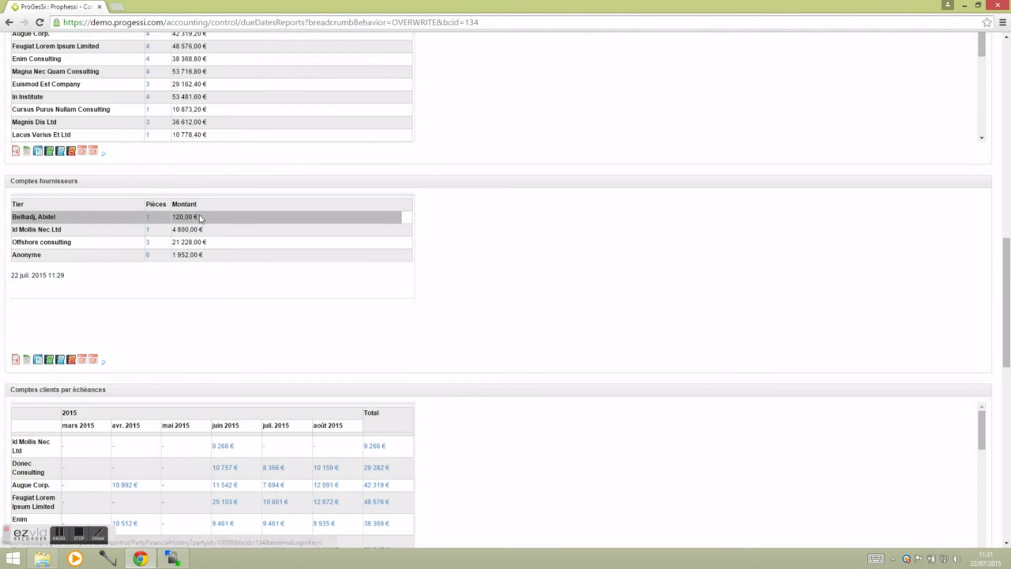
scroll(997, 419, "down", 5)
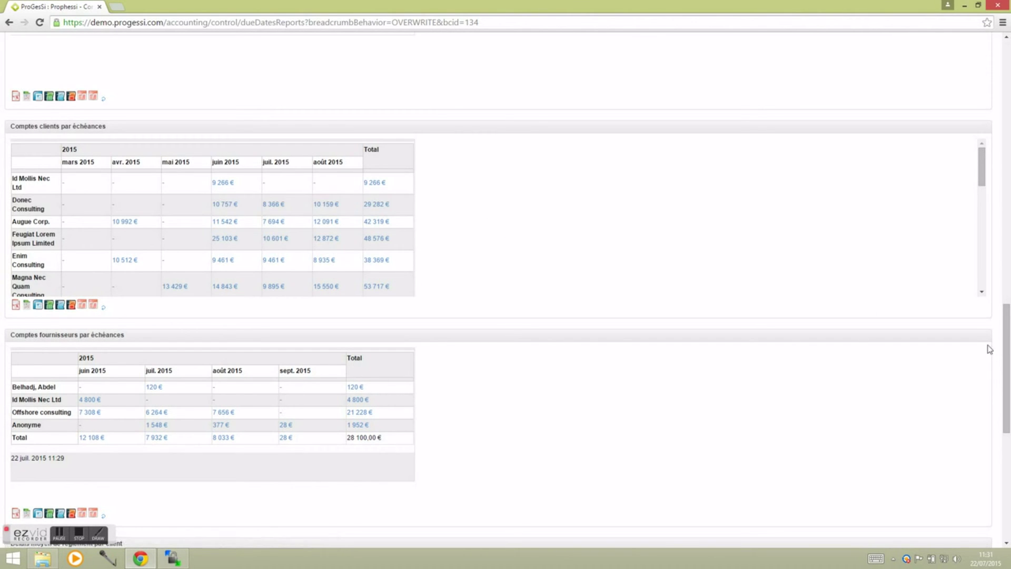
scroll(999, 353, "down", 1)
scroll(999, 354, "down", 3)
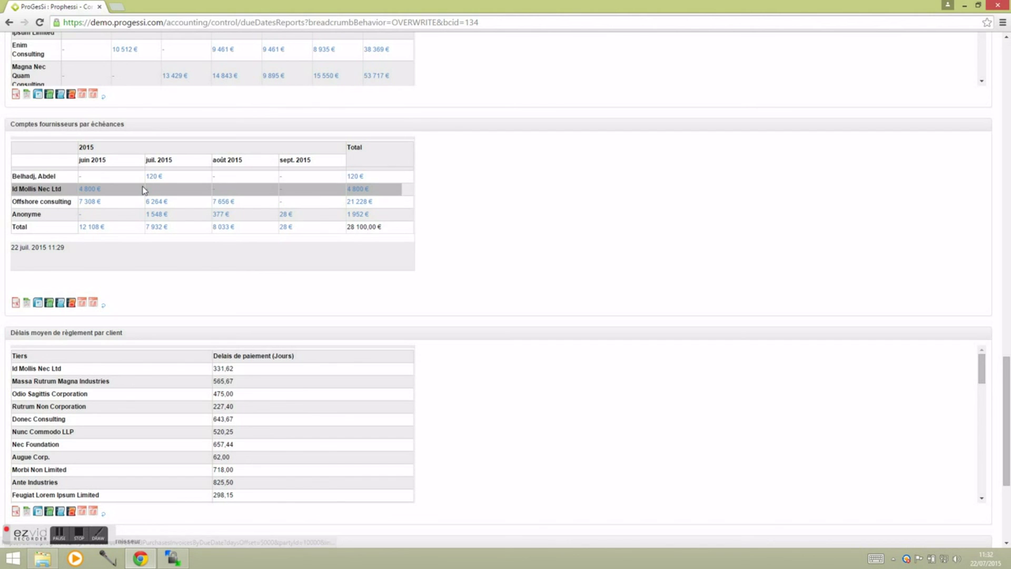
scroll(995, 418, "down", 4)
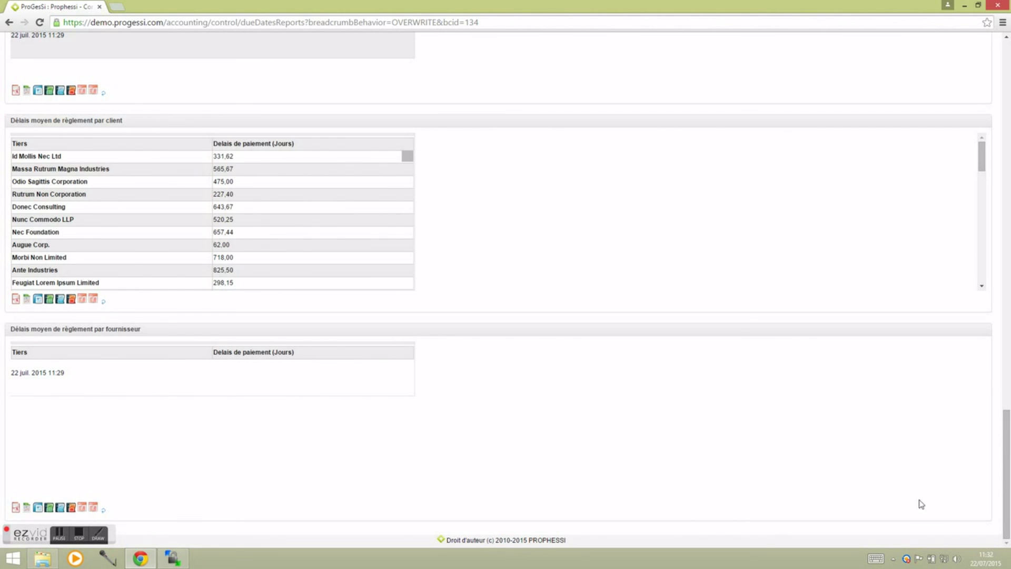
scroll(977, 432, "up", 20)
left_click(241, 43)
left_click(237, 119)
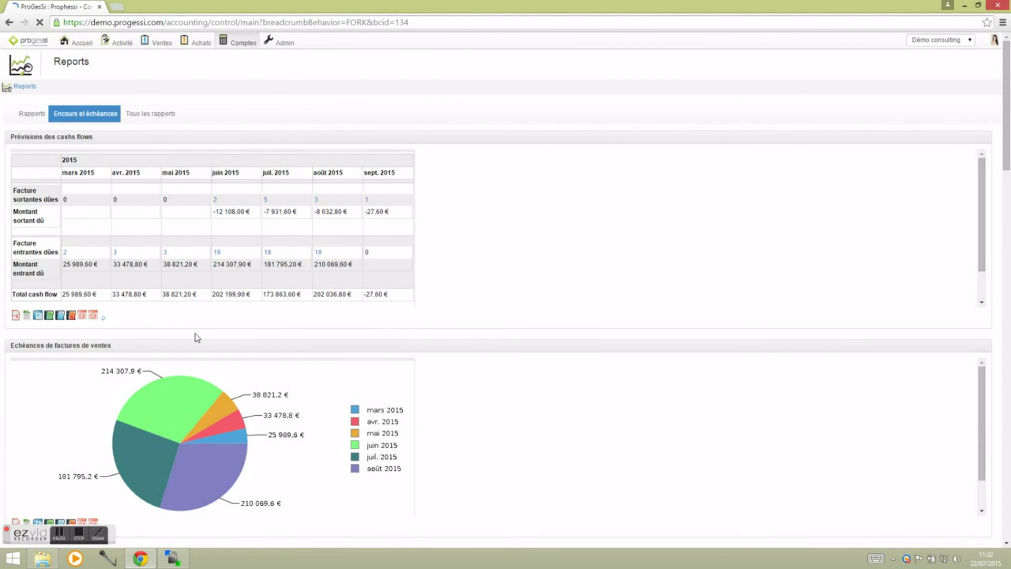